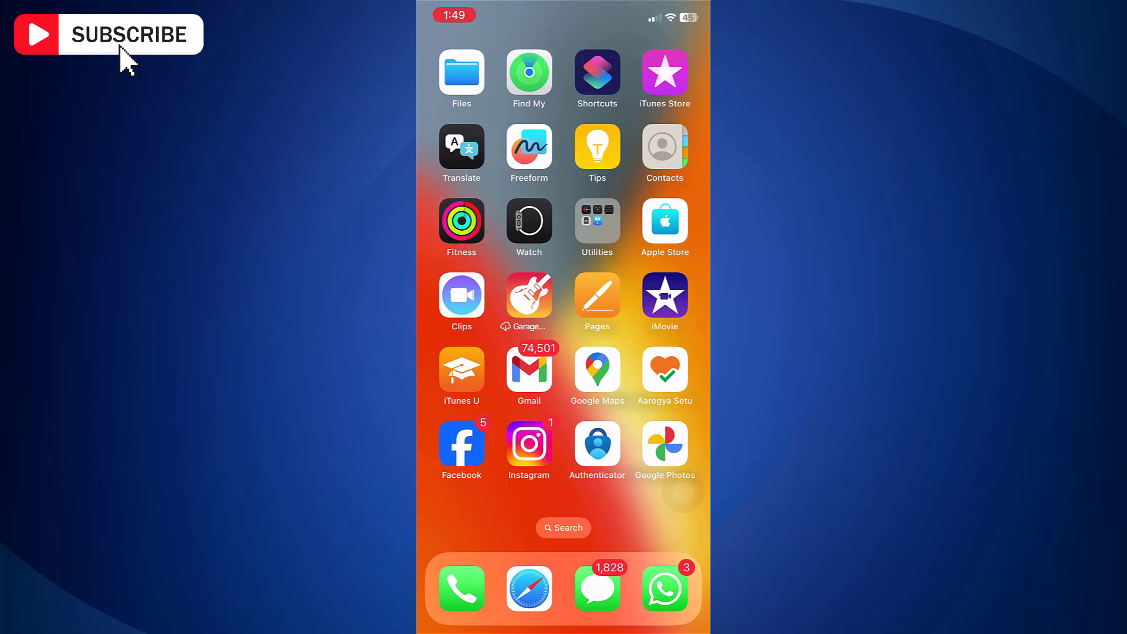
{"action": "left_click", "coordinate": [461, 445]}
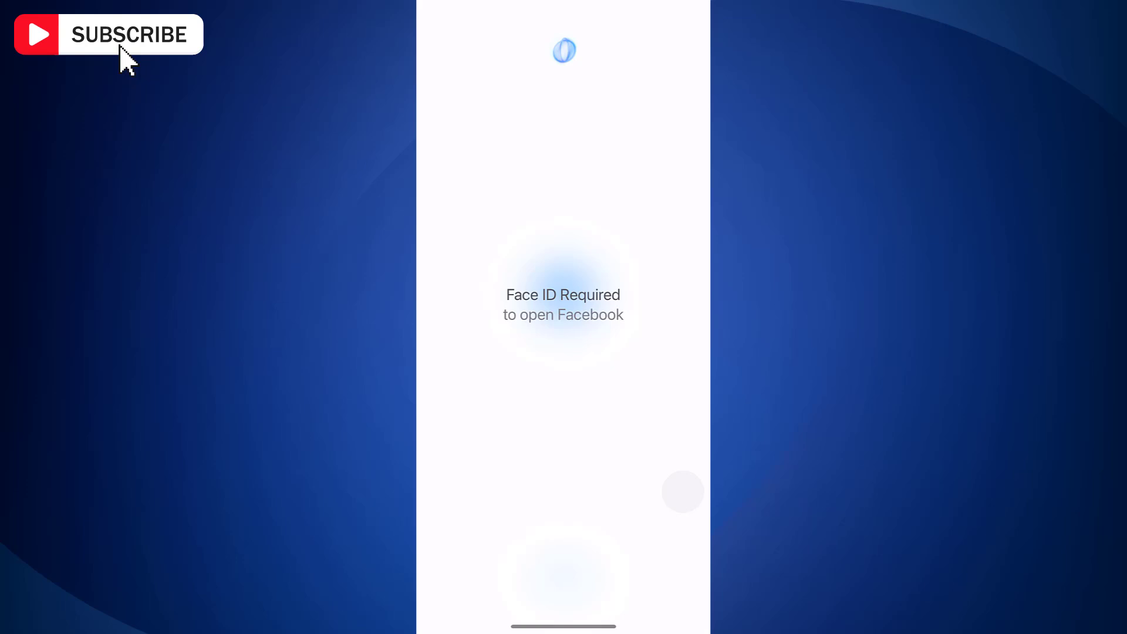